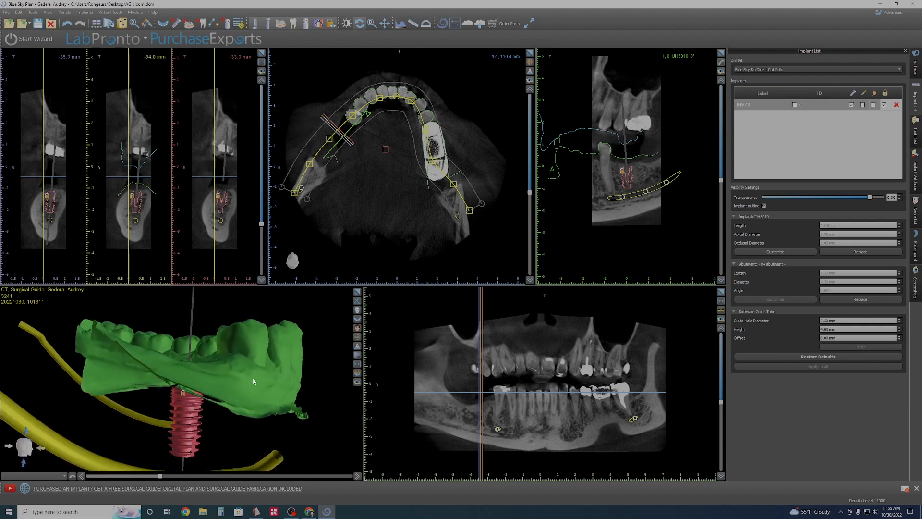
# Bring up the surgical guide settings and start defining the guide's insertion direction on the lower jaw model
pyautogui.moveTo(721, 180)
pyautogui.mouseDown()
pyautogui.moveTo(732, 262)
pyautogui.moveTo(737, 181)
pyautogui.mouseUp()
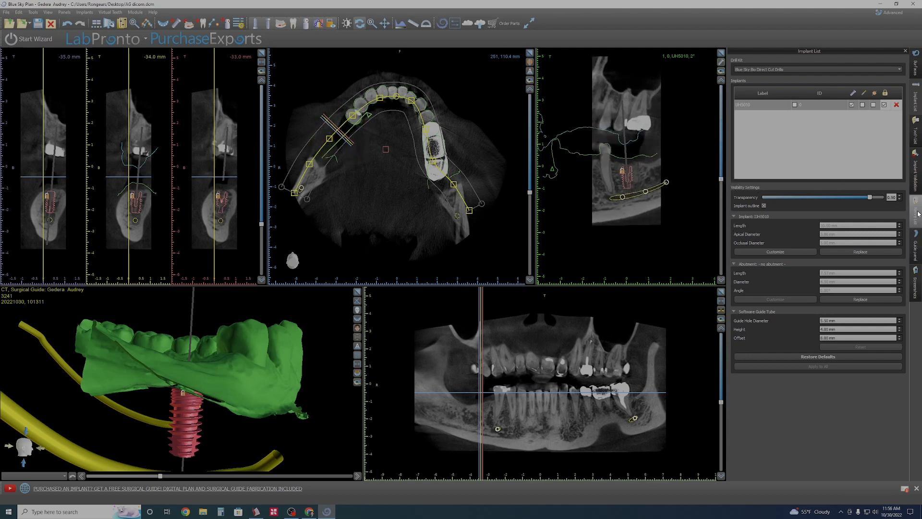
pyautogui.click(916, 250)
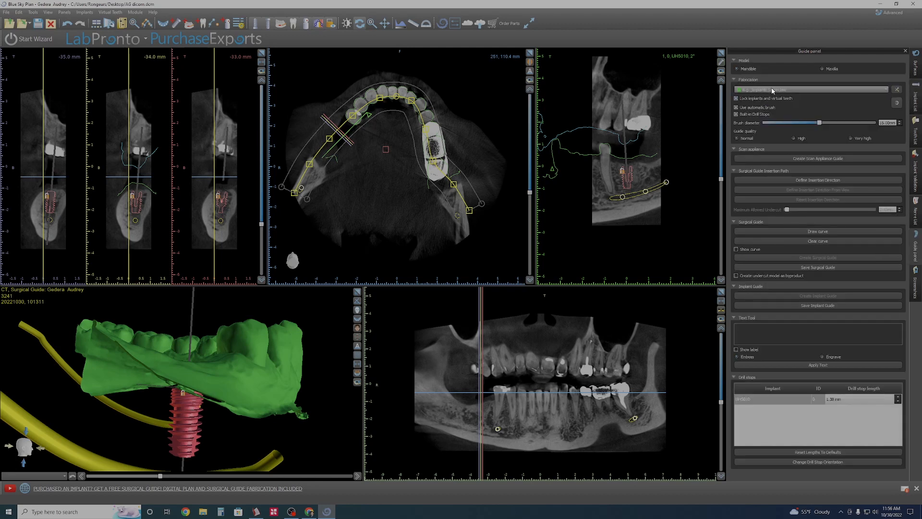
pyautogui.moveTo(151, 384); pyautogui.dragTo(248, 377)
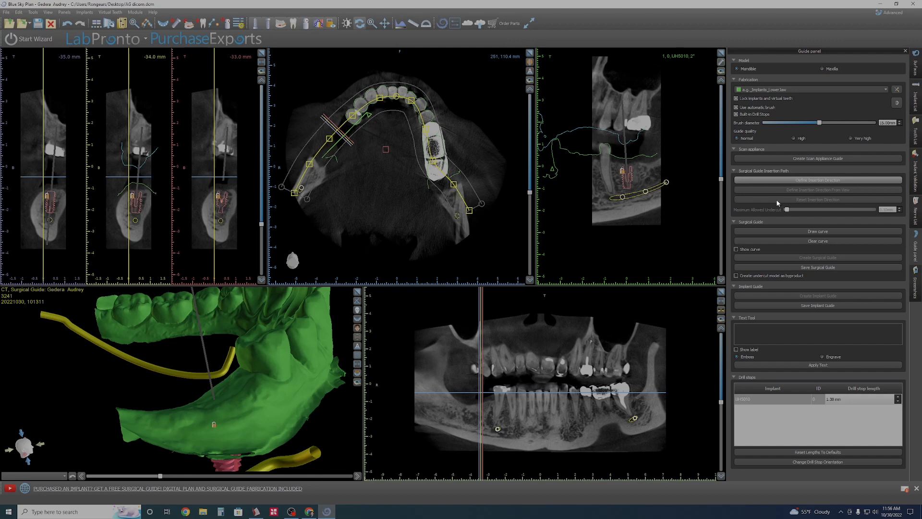
pyautogui.moveTo(187, 414); pyautogui.dragTo(231, 415)
pyautogui.moveTo(135, 326); pyautogui.dragTo(296, 307)
pyautogui.moveTo(257, 397); pyautogui.dragTo(261, 440)
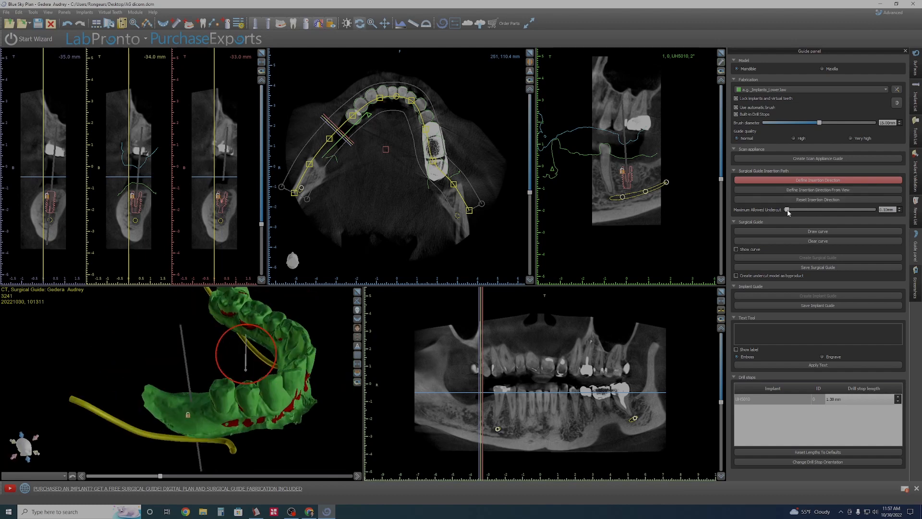
# Set the maximum allowed undercut to 0.00 mm and inspect the undercut areas around the lower teeth
pyautogui.click(896, 210)
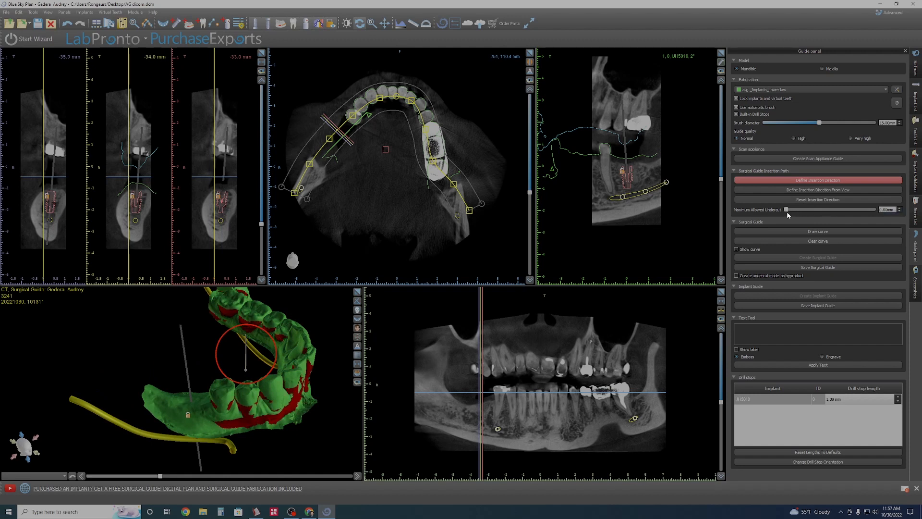
pyautogui.click(815, 195)
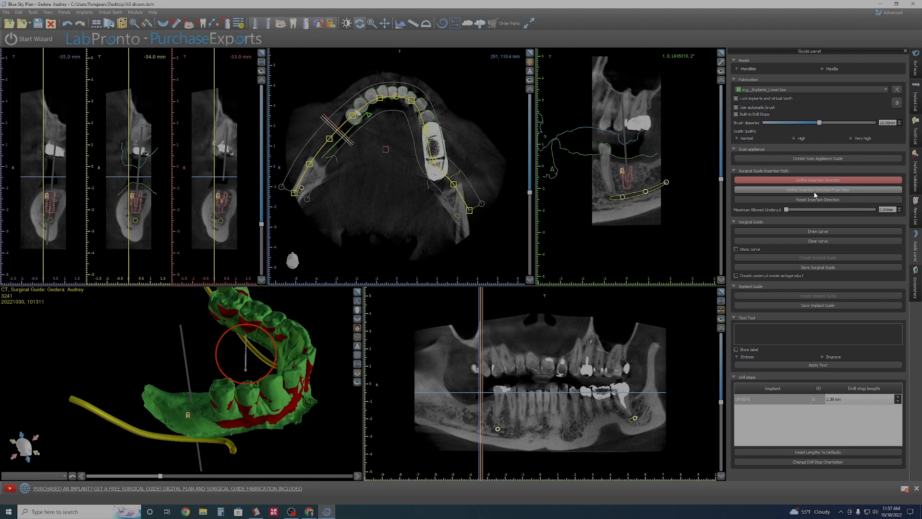
pyautogui.moveTo(179, 360); pyautogui.dragTo(150, 336, button='middle')
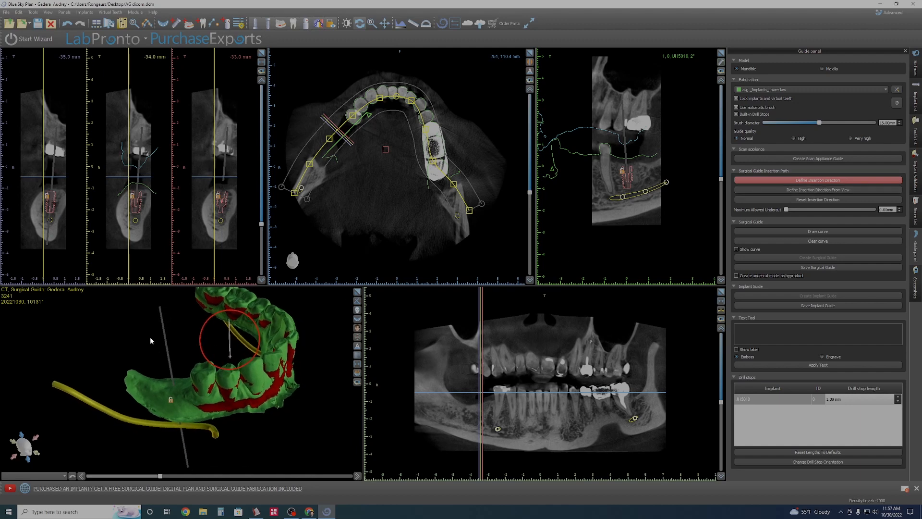
pyautogui.moveTo(137, 365); pyautogui.dragTo(142, 363)
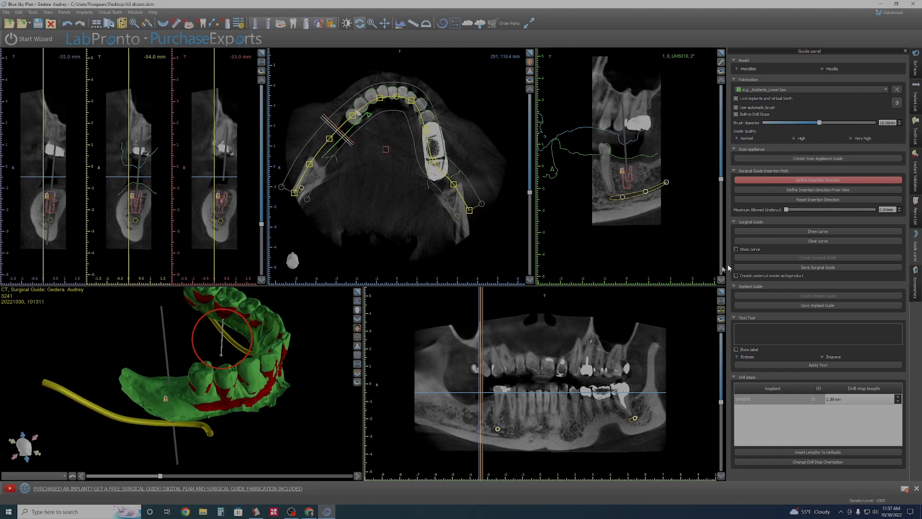
# Show the software guide tube for the implant in the lower jaw
pyautogui.rightClick(174, 454)
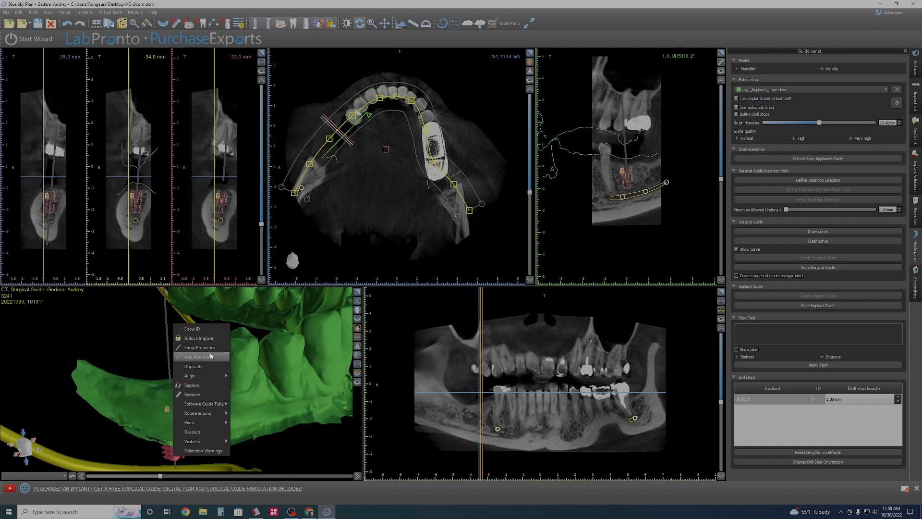
pyautogui.click(913, 96)
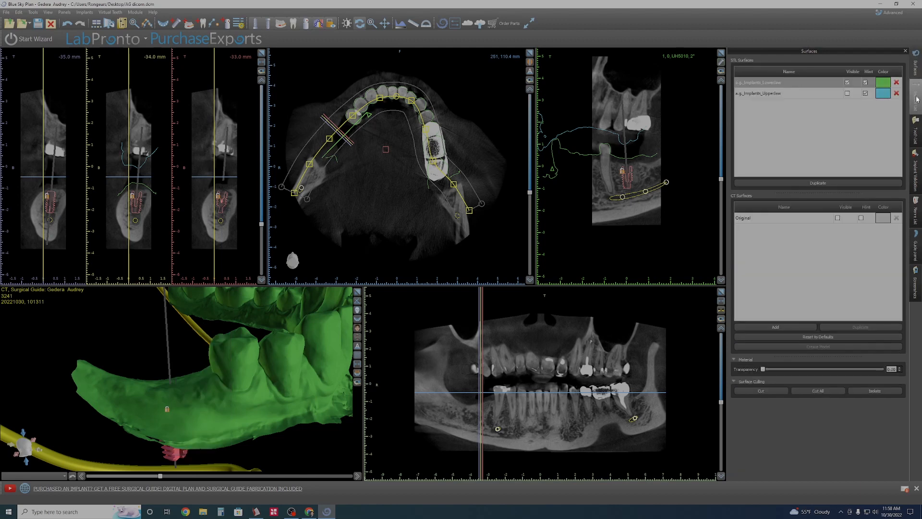
pyautogui.click(874, 96)
pyautogui.moveTo(85, 392); pyautogui.dragTo(168, 423)
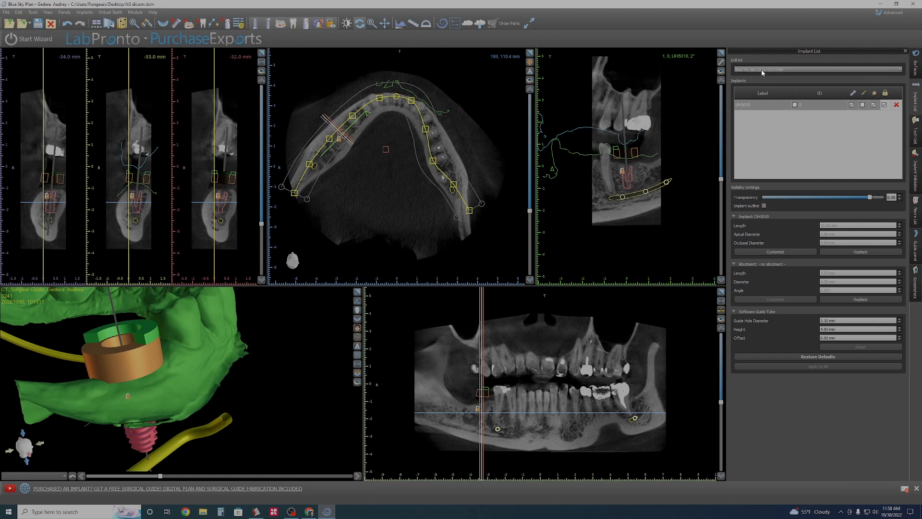
# Choose the Blue Sky Bio Fully Guided Surgical Kit as the drill kit and check the guide tube from several angles
pyautogui.click(778, 71)
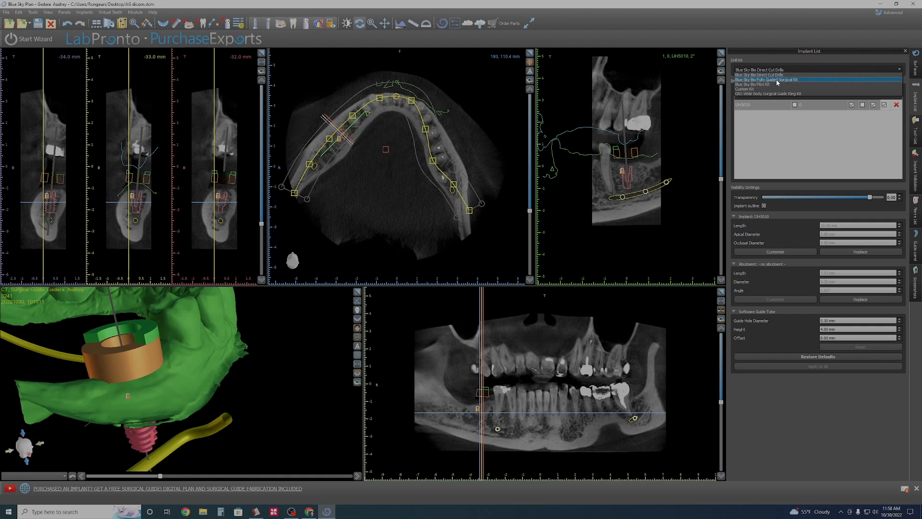
pyautogui.click(777, 79)
pyautogui.moveTo(192, 375); pyautogui.dragTo(155, 348)
pyautogui.moveTo(225, 328); pyautogui.dragTo(173, 367)
pyautogui.moveTo(259, 364)
pyautogui.mouseDown()
pyautogui.moveTo(184, 321)
pyautogui.moveTo(263, 346)
pyautogui.moveTo(269, 377)
pyautogui.mouseUp()
pyautogui.moveTo(228, 423); pyautogui.dragTo(206, 363)
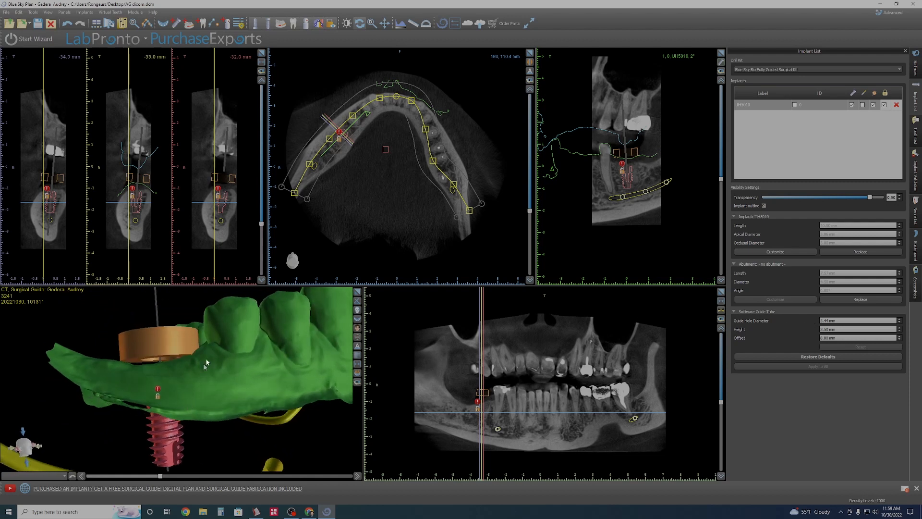
# Examine the implant's software guide tube options and the tube's clearance from the gum and neighbouring teeth
pyautogui.rightClick(167, 347)
pyautogui.moveTo(169, 351); pyautogui.dragTo(273, 423)
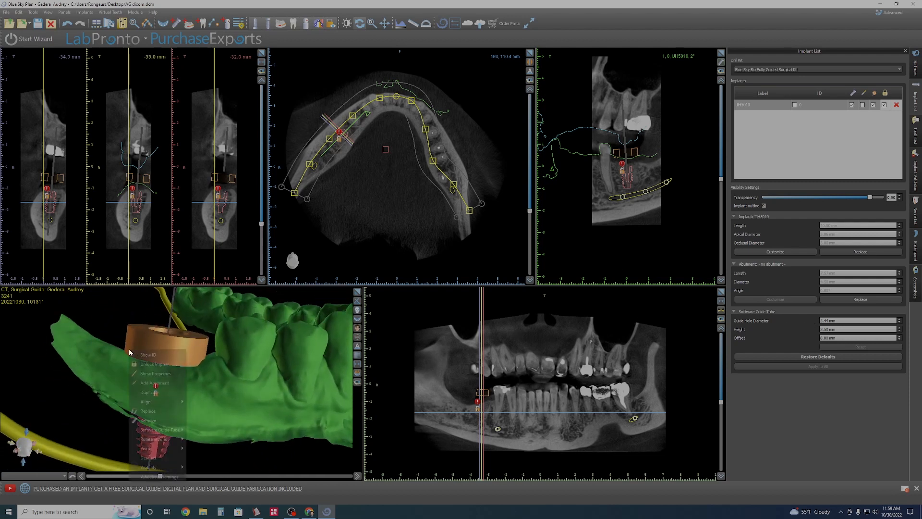
pyautogui.rightClick(129, 348)
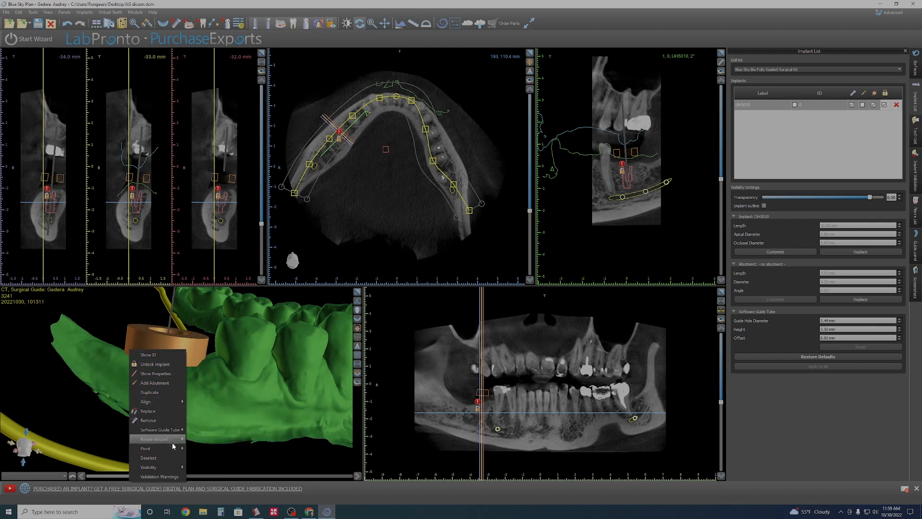
pyautogui.moveTo(171, 430)
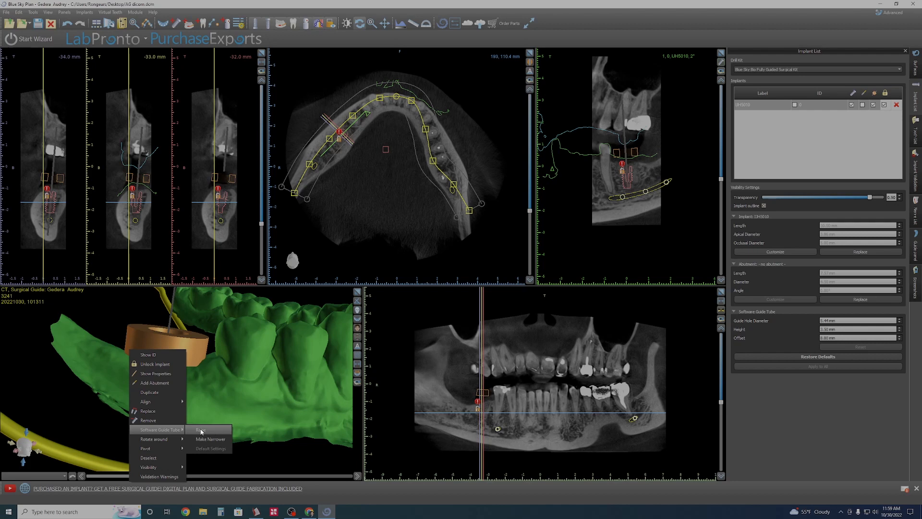
pyautogui.moveTo(310, 370); pyautogui.dragTo(124, 348)
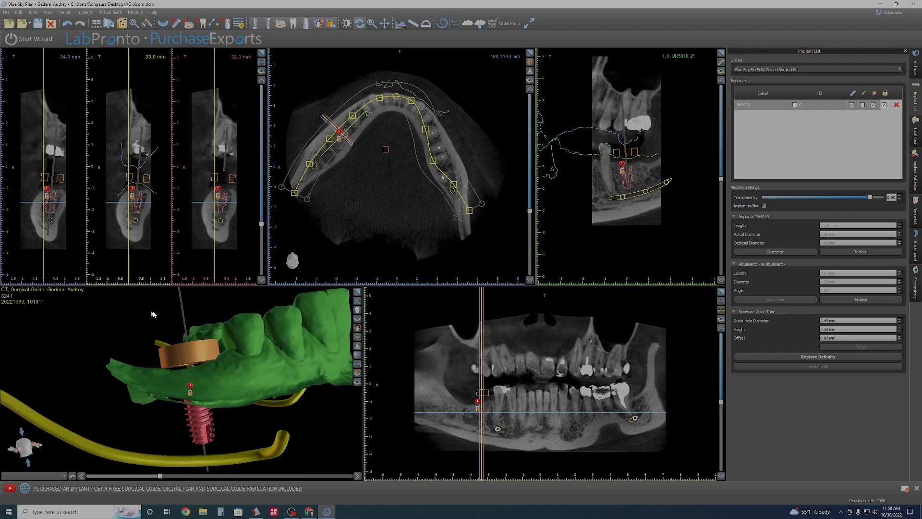
pyautogui.moveTo(151, 313); pyautogui.dragTo(146, 367)
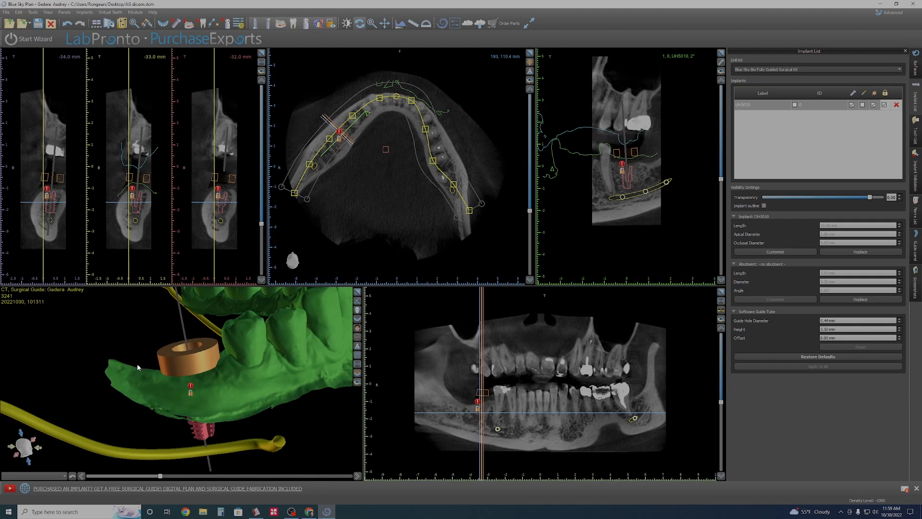
pyautogui.moveTo(129, 366); pyautogui.dragTo(191, 351)
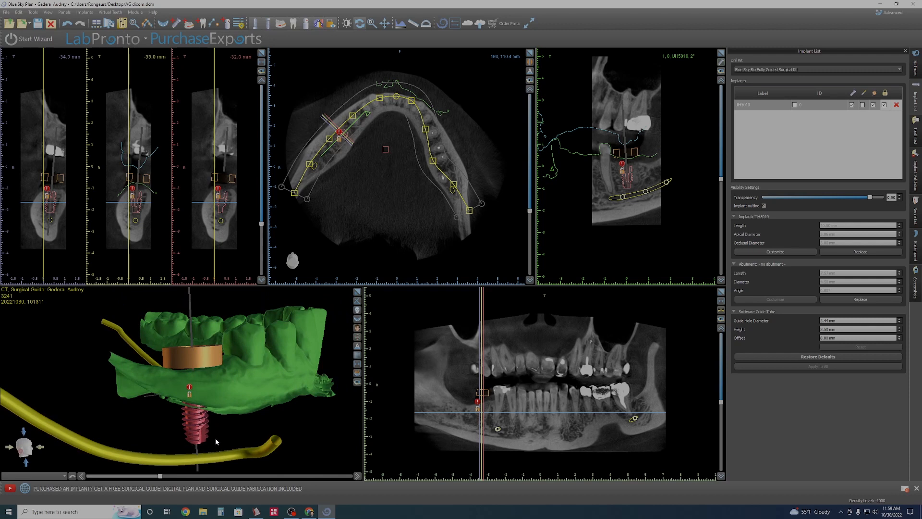
pyautogui.moveTo(130, 432); pyautogui.dragTo(186, 371)
pyautogui.moveTo(187, 439)
pyautogui.mouseDown()
pyautogui.moveTo(134, 431)
pyautogui.moveTo(179, 423)
pyautogui.mouseUp()
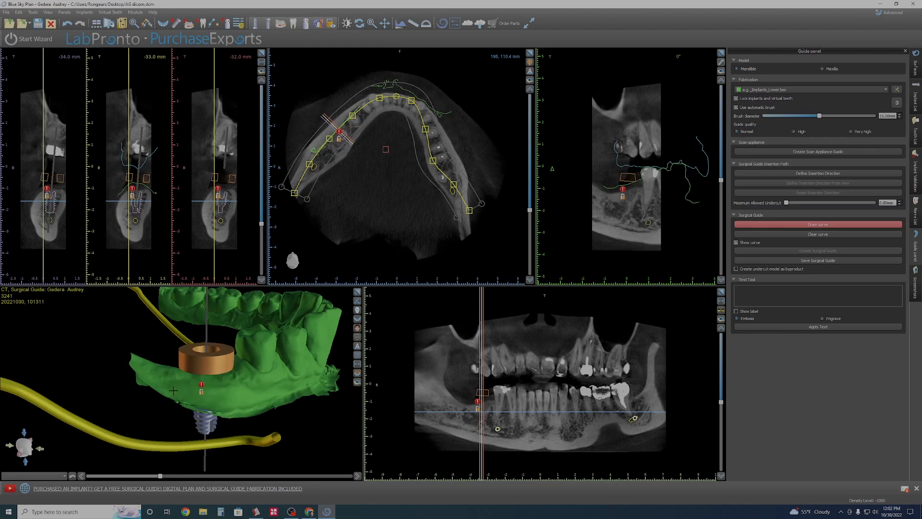
# Draw the surgical guide's outline curve along the outer gum, from behind the guide tube forward below the teeth
pyautogui.moveTo(173, 390)
pyautogui.mouseDown()
pyautogui.moveTo(226, 399)
pyautogui.moveTo(181, 419)
pyautogui.moveTo(183, 381)
pyautogui.mouseUp()
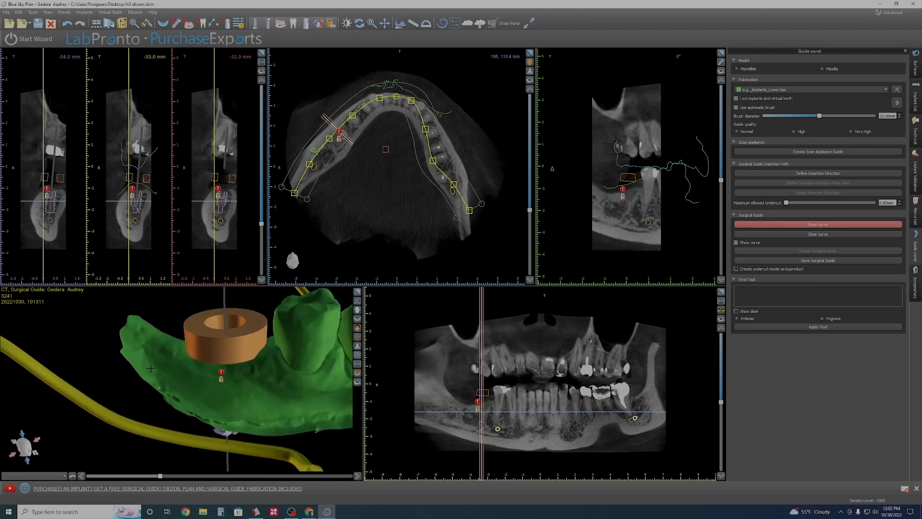
pyautogui.click(177, 391)
pyautogui.click(220, 411)
pyautogui.click(291, 414)
pyautogui.moveTo(330, 412); pyautogui.dragTo(222, 411, button='middle')
pyautogui.click(228, 411)
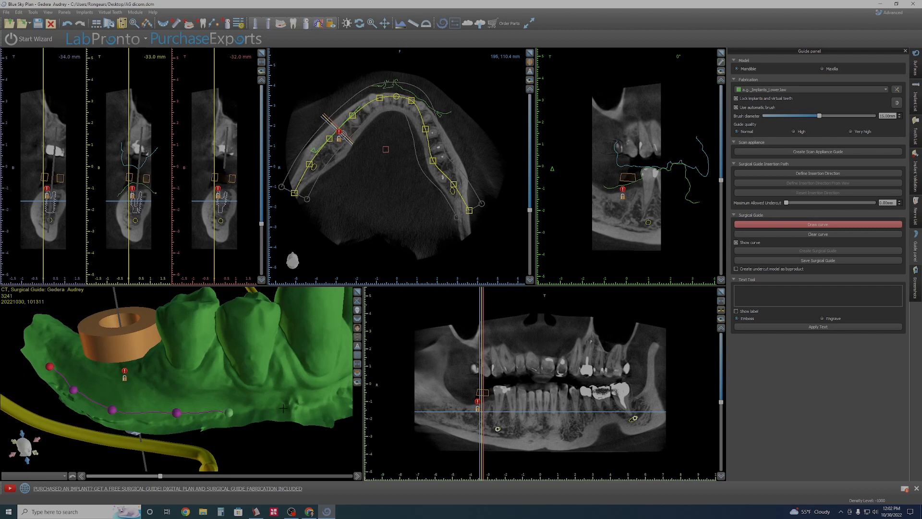
pyautogui.click(287, 407)
pyautogui.click(327, 396)
# Continue the guide curve up over the front teeth and onto the inner side of the jaw
pyautogui.moveTo(330, 394); pyautogui.dragTo(206, 442, button='middle')
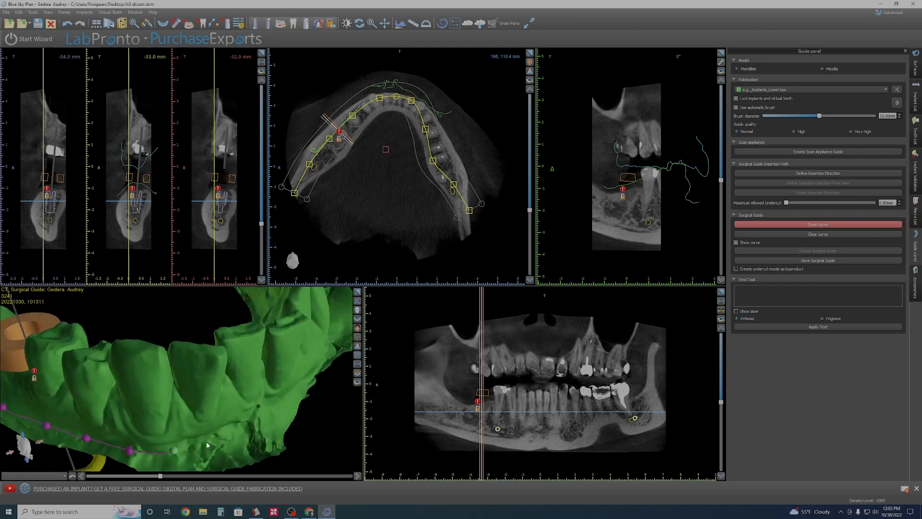
pyautogui.click(198, 430)
pyautogui.click(189, 360)
pyautogui.moveTo(187, 347); pyautogui.dragTo(171, 395, button='middle')
pyautogui.click(92, 343)
pyautogui.click(125, 364)
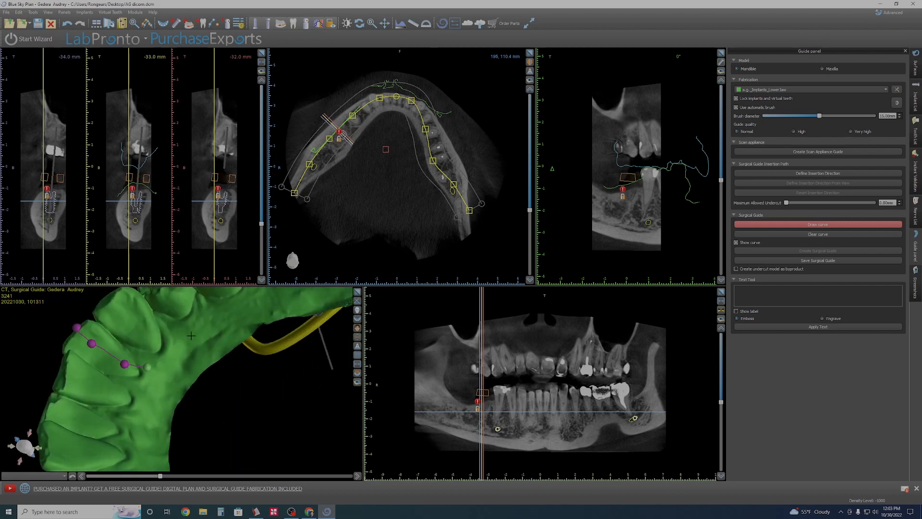
# Extend the guide curve back along the inner gum and around the guide tube
pyautogui.moveTo(151, 365); pyautogui.dragTo(150, 408, button='middle')
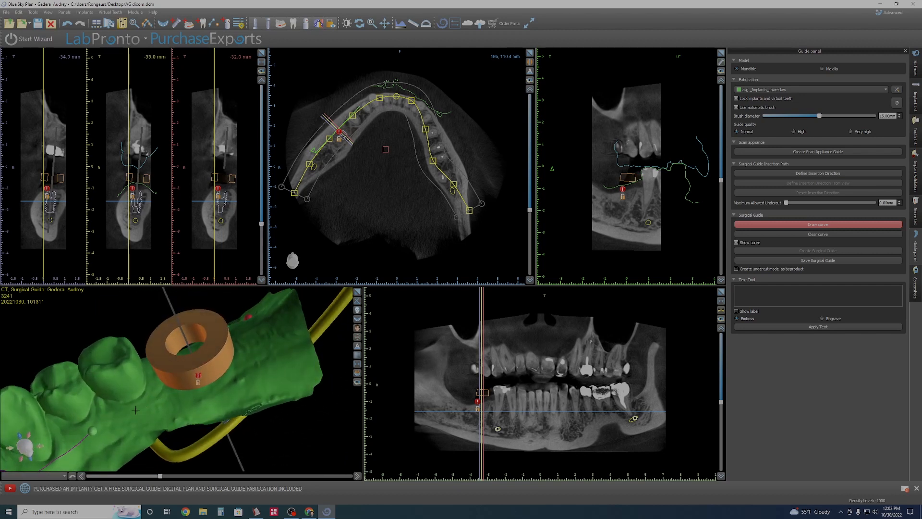
pyautogui.click(140, 409)
pyautogui.click(227, 398)
pyautogui.click(279, 368)
pyautogui.click(261, 318)
# Complete the guide curve behind the guide tube by joining its last point to the starting point
pyautogui.moveTo(261, 318); pyautogui.dragTo(212, 424, button='middle')
pyautogui.click(215, 399)
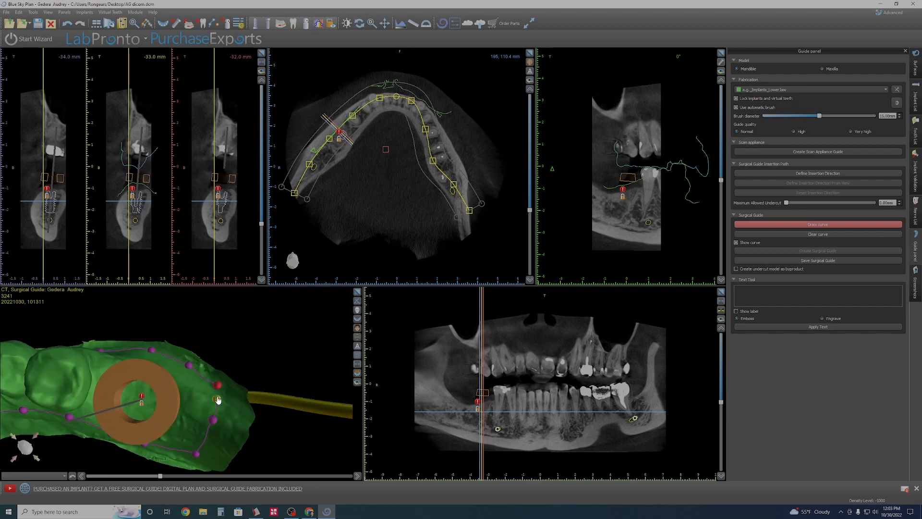
pyautogui.moveTo(219, 397); pyautogui.dragTo(219, 387)
pyautogui.moveTo(216, 403); pyautogui.dragTo(216, 384, button='middle')
pyautogui.scroll(3, 197, 381)
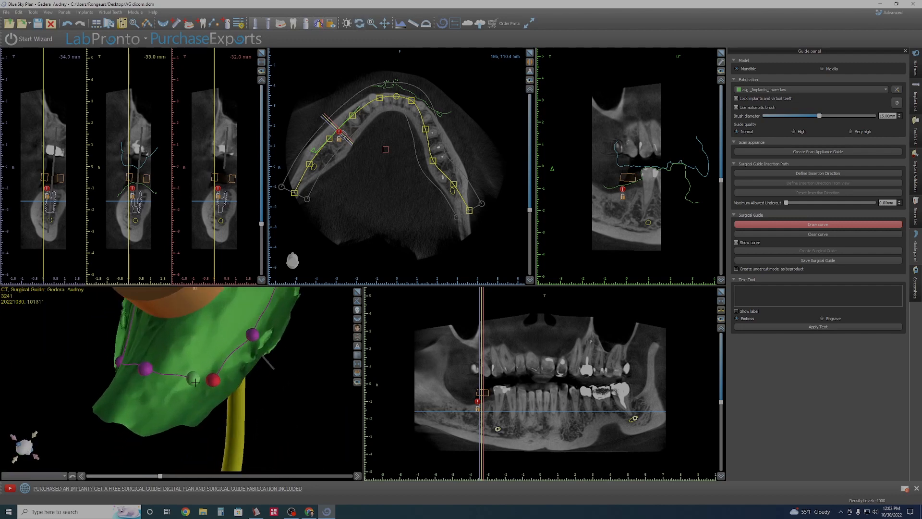
pyautogui.click(203, 380)
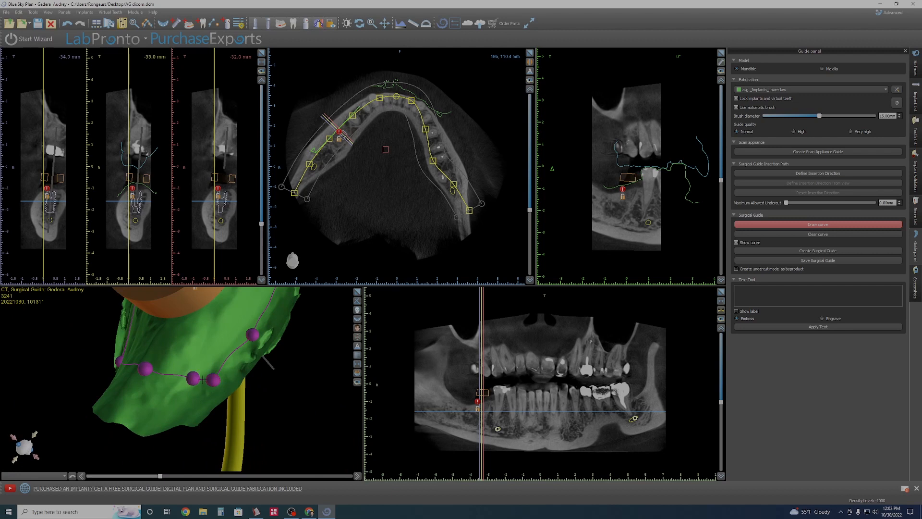
# Move the curve points on the outer gum higher, near the guide tube and below the adjacent teeth
pyautogui.moveTo(238, 416); pyautogui.dragTo(173, 408, button='middle')
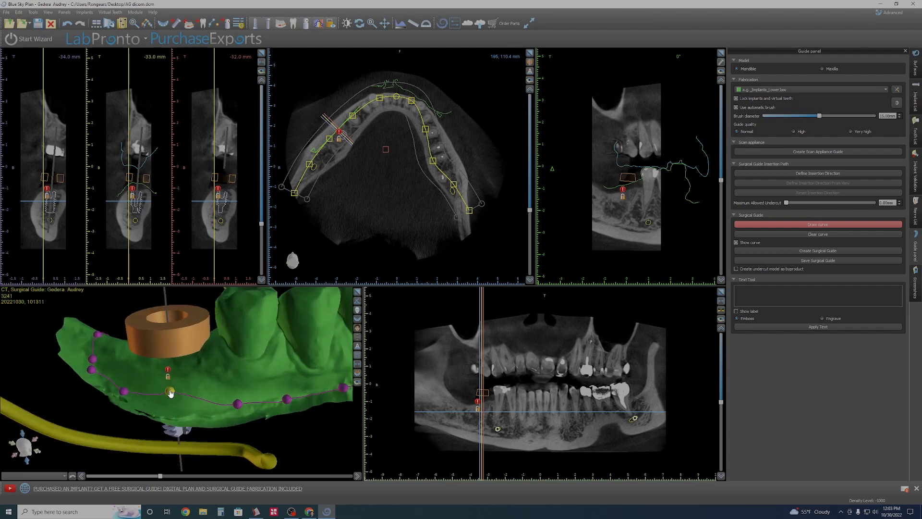
pyautogui.moveTo(126, 387); pyautogui.dragTo(109, 370)
pyautogui.moveTo(238, 403); pyautogui.dragTo(242, 384)
pyautogui.moveTo(287, 399); pyautogui.dragTo(287, 384)
pyautogui.scroll(-3, 292, 380)
pyautogui.moveTo(292, 381); pyautogui.dragTo(274, 391, button='right')
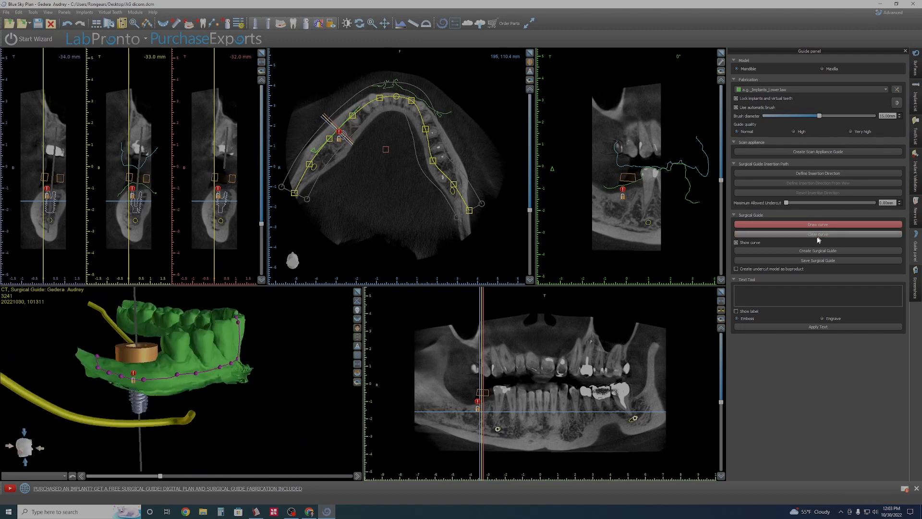
# Create the surgical guide from the closed curve and inspect its fit over the teeth and guide tube
pyautogui.click(818, 251)
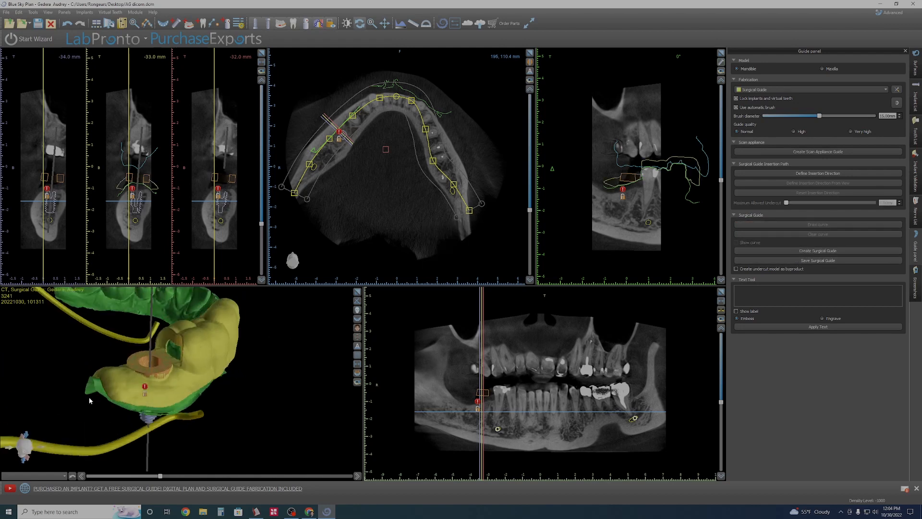
pyautogui.moveTo(88, 396); pyautogui.dragTo(197, 453, button='right')
pyautogui.moveTo(219, 404); pyautogui.dragTo(216, 437, button='middle')
pyautogui.scroll(3, 211, 429)
pyautogui.moveTo(211, 428); pyautogui.dragTo(290, 299, button='right')
pyautogui.scroll(-3, 248, 339)
pyautogui.moveTo(245, 347); pyautogui.dragTo(219, 344, button='right')
# Add a box shape to the surgical guide over the teeth and adjust it to span across the arch
pyautogui.rightClick(218, 347)
pyautogui.click(241, 355)
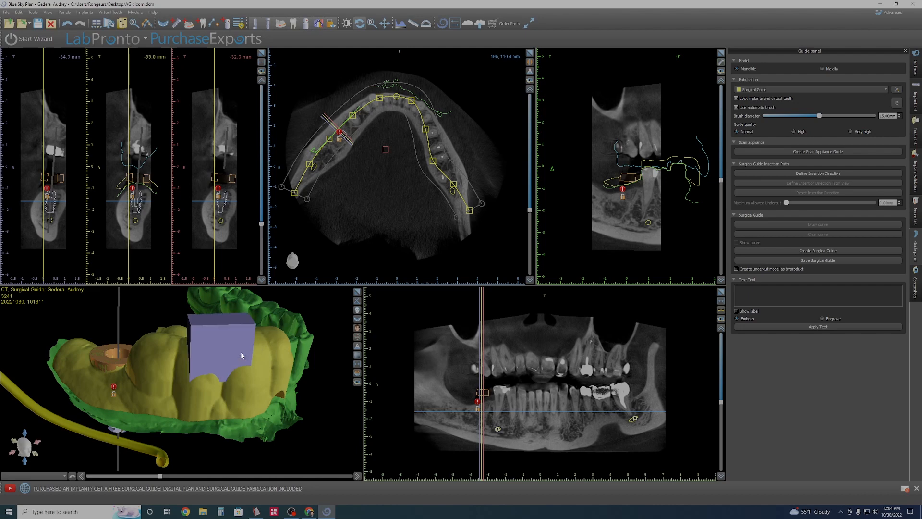
pyautogui.moveTo(319, 396)
pyautogui.mouseDown(button='right')
pyautogui.moveTo(207, 377)
pyautogui.moveTo(214, 365)
pyautogui.moveTo(308, 376)
pyautogui.moveTo(308, 387)
pyautogui.mouseUp(button='right')
pyautogui.moveTo(150, 341)
pyautogui.moveTo(251, 355); pyautogui.dragTo(305, 356)
pyautogui.moveTo(99, 404); pyautogui.dragTo(98, 425, button='right')
pyautogui.moveTo(275, 385); pyautogui.dragTo(108, 347, button='right')
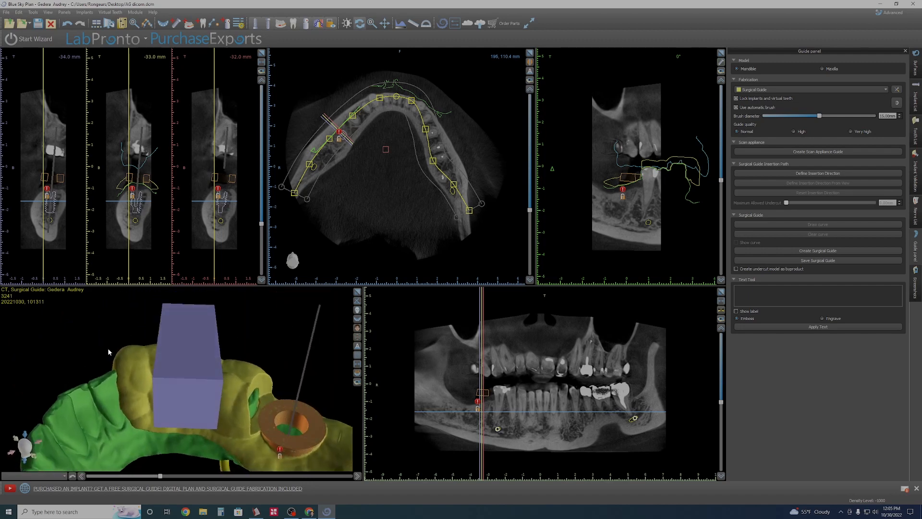
# Narrow the box from both sides and shift it slightly along the arch
pyautogui.click(167, 347)
pyautogui.moveTo(60, 356); pyautogui.dragTo(78, 356)
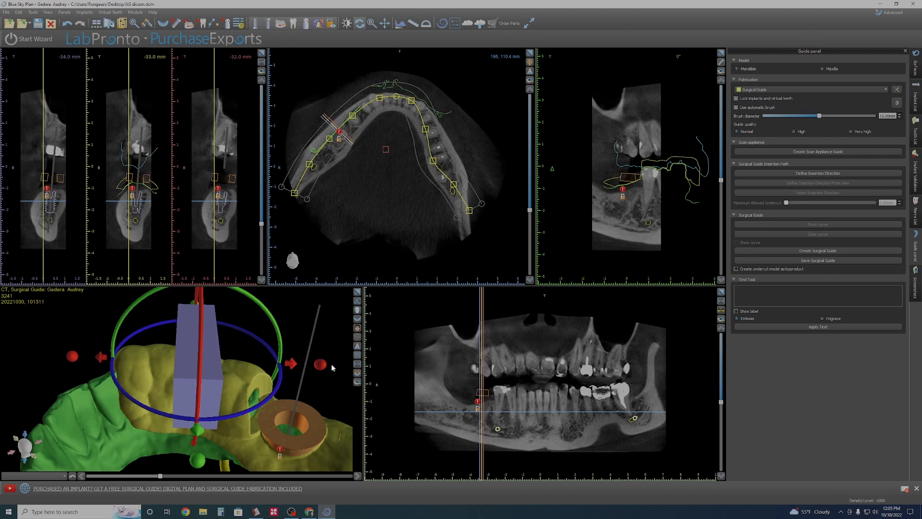
pyautogui.moveTo(322, 366); pyautogui.dragTo(317, 366)
pyautogui.moveTo(98, 360); pyautogui.dragTo(87, 361)
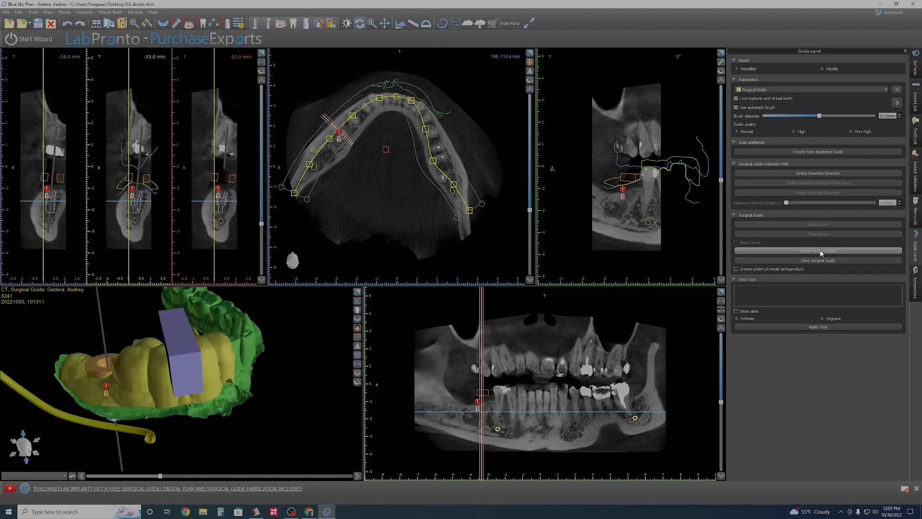
# Create the surgical guide with the window cut out by the box, and inspect the opening over the teeth
pyautogui.moveTo(291, 428); pyautogui.dragTo(267, 301, button='right')
pyautogui.moveTo(77, 387); pyautogui.dragTo(131, 397, button='right')
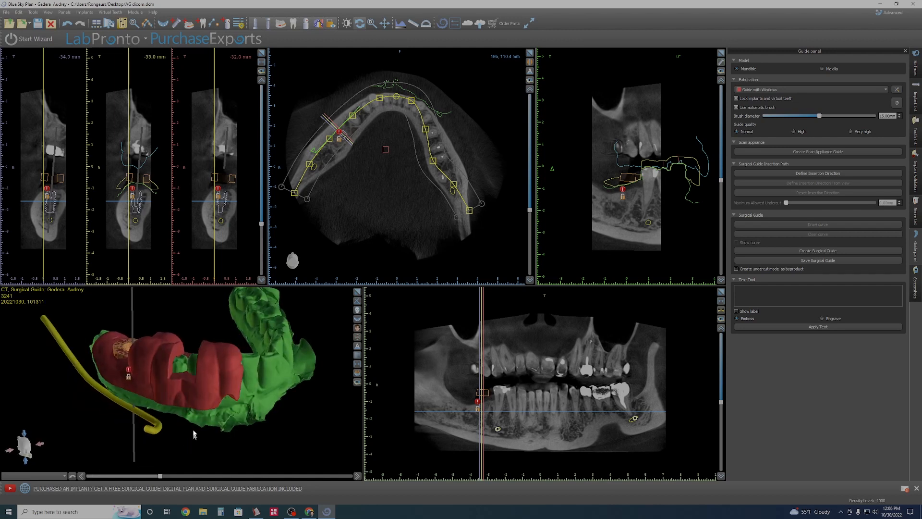
pyautogui.scroll(4, 201, 370)
pyautogui.moveTo(203, 371)
pyautogui.mouseDown()
pyautogui.moveTo(185, 372)
pyautogui.moveTo(145, 449)
pyautogui.moveTo(173, 423)
pyautogui.moveTo(208, 436)
pyautogui.moveTo(131, 360)
pyautogui.moveTo(193, 375)
pyautogui.moveTo(209, 424)
pyautogui.moveTo(115, 381)
pyautogui.moveTo(200, 382)
pyautogui.moveTo(180, 427)
pyautogui.moveTo(163, 373)
pyautogui.moveTo(187, 371)
pyautogui.mouseUp()
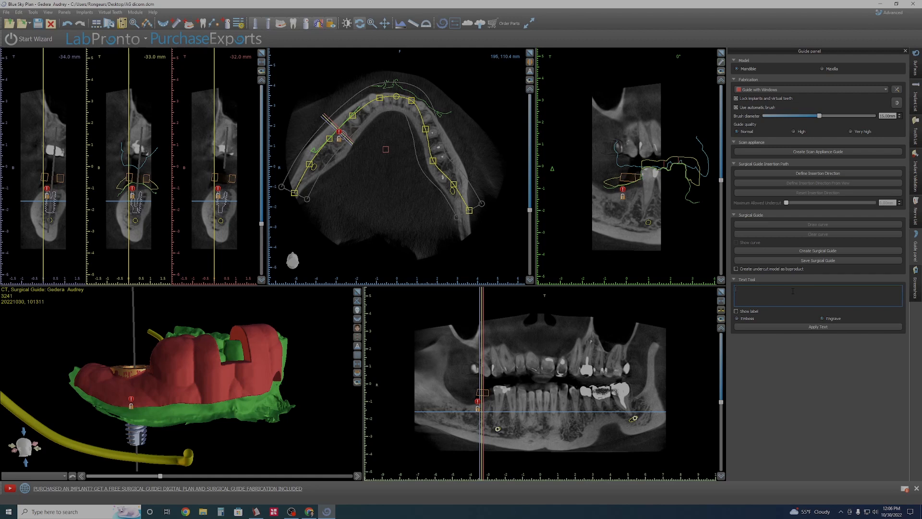
# Engrave the label "AG 5 x 10" on the outer side of the windowed guide below the teeth and inspect it
pyautogui.write('AG 5 x 10')
pyautogui.moveTo(165, 350); pyautogui.dragTo(185, 359)
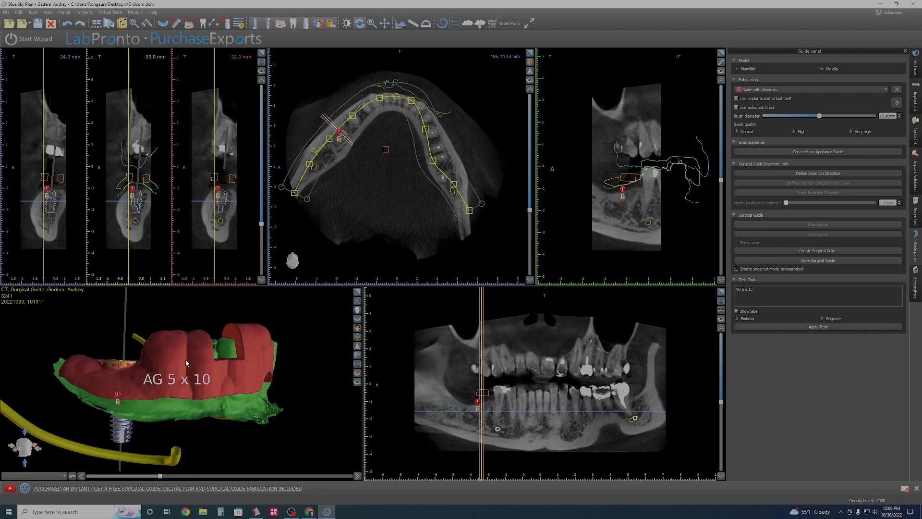
pyautogui.scroll(3, 188, 359)
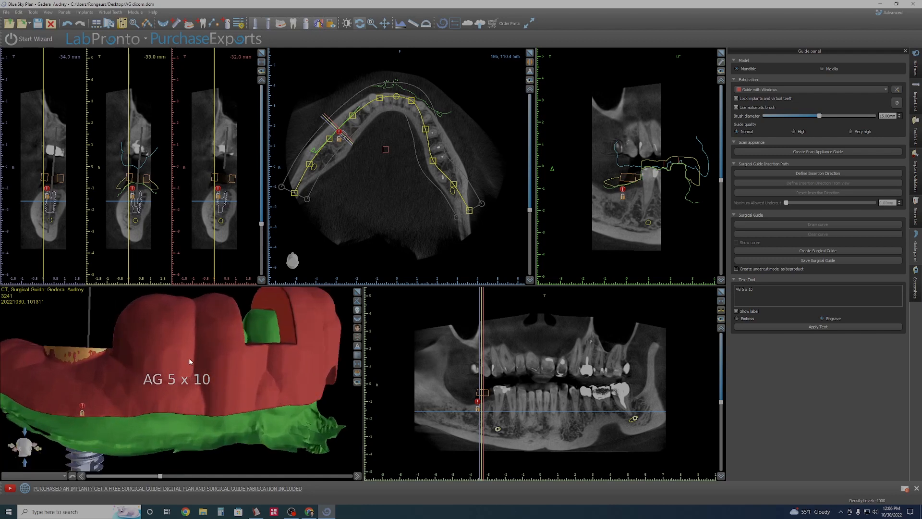
pyautogui.scroll(-5, 189, 361)
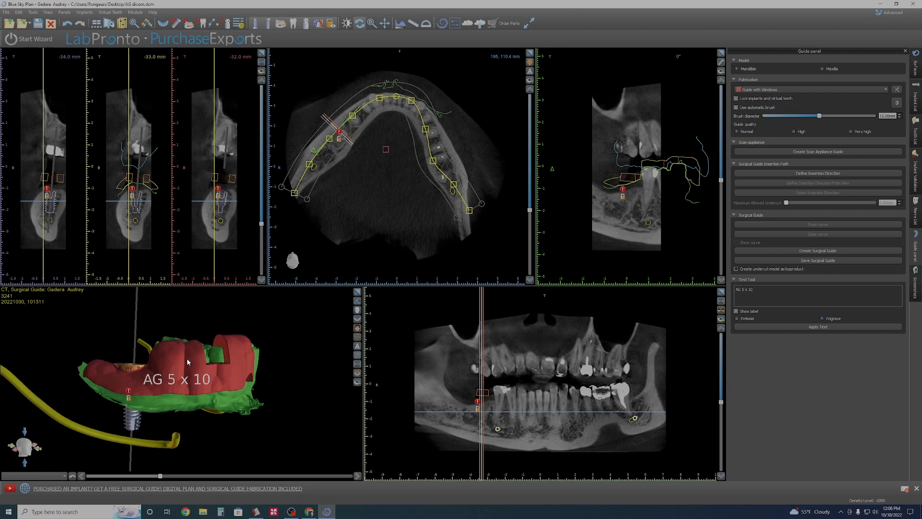
pyautogui.moveTo(215, 392); pyautogui.dragTo(133, 407)
pyautogui.moveTo(256, 360); pyautogui.dragTo(237, 389)
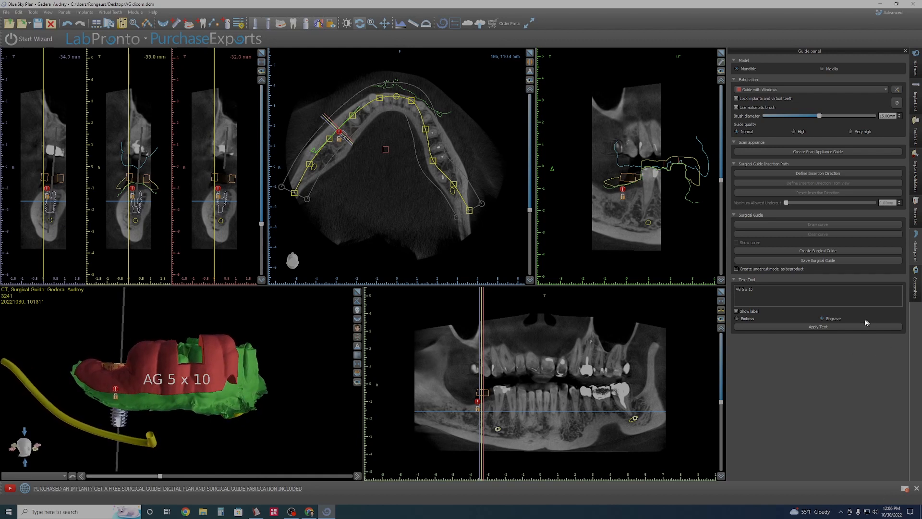
pyautogui.click(821, 327)
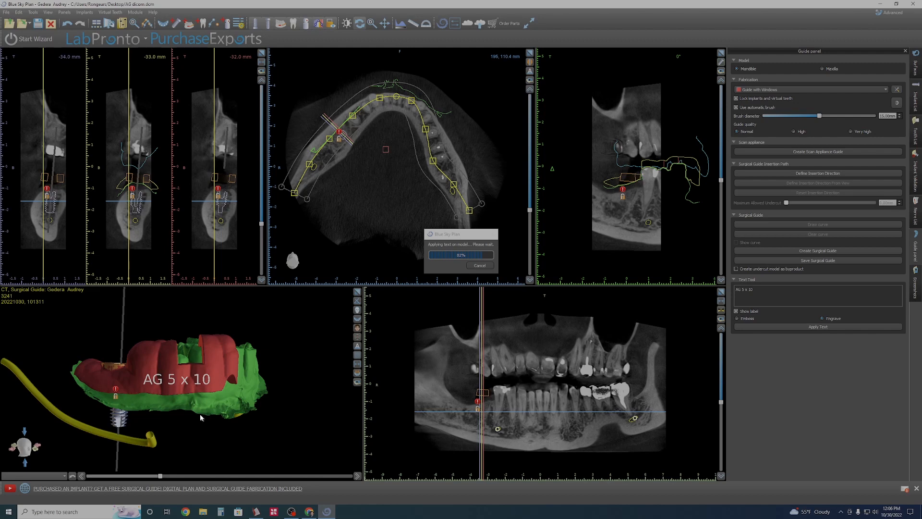
pyautogui.scroll(5, 186, 413)
pyautogui.moveTo(186, 414); pyautogui.dragTo(212, 410)
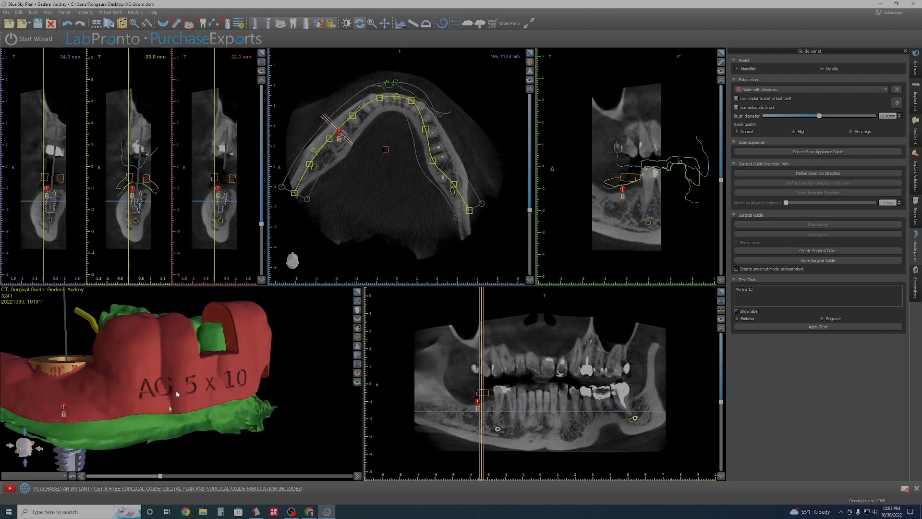
pyautogui.moveTo(143, 358); pyautogui.dragTo(187, 346)
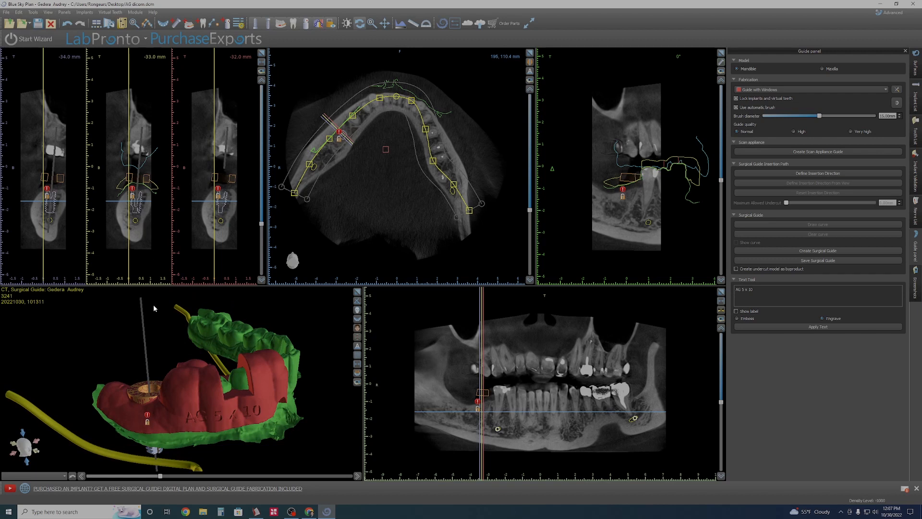
pyautogui.scroll(-2, 185, 345)
pyautogui.scroll(2, 185, 345)
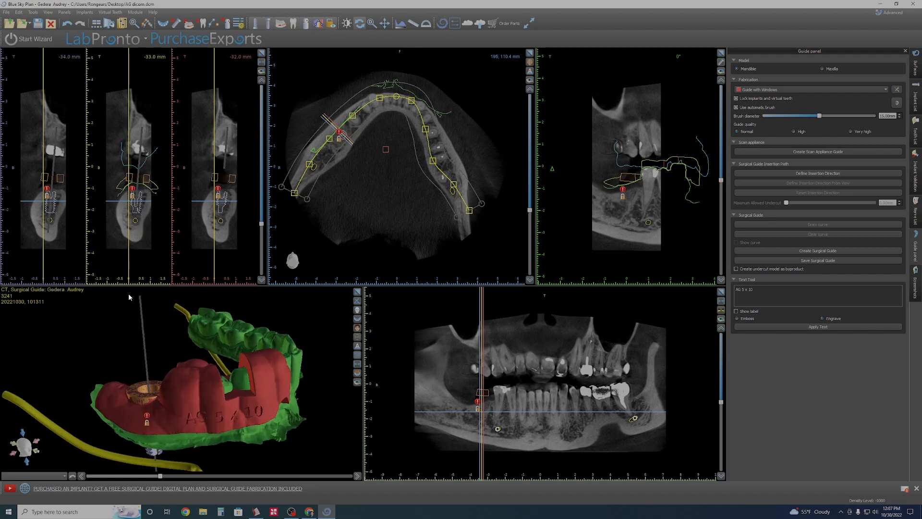
pyautogui.click(6, 12)
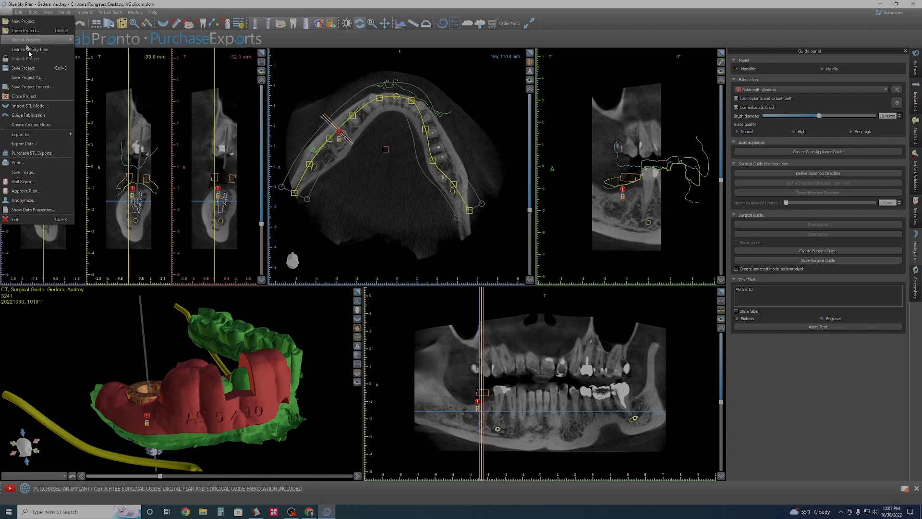
pyautogui.click(36, 143)
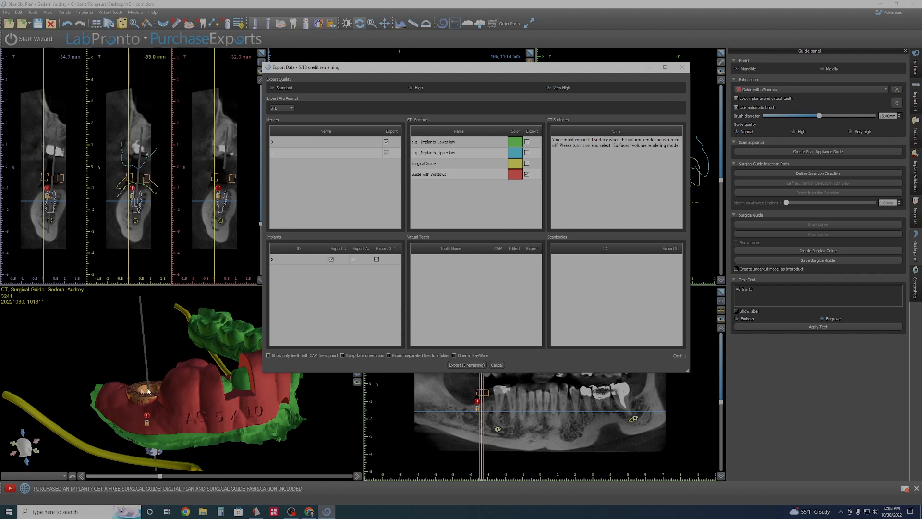
pyautogui.click(497, 364)
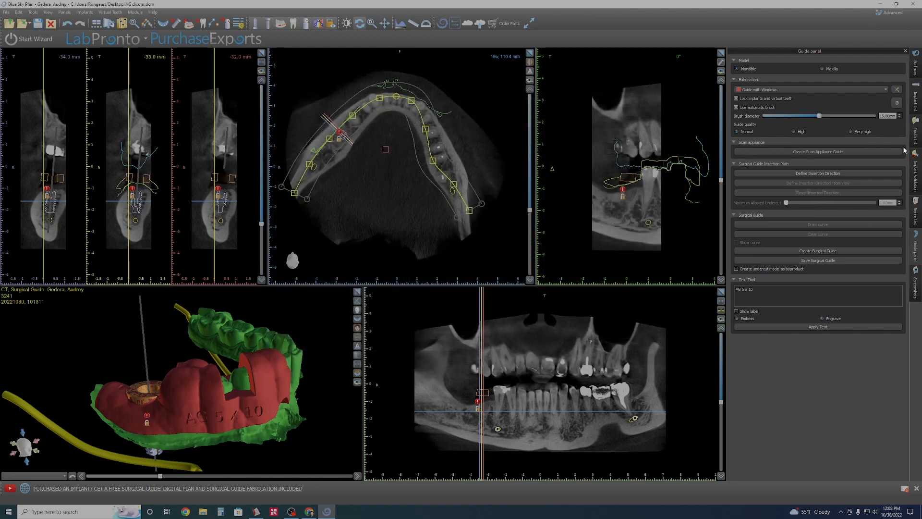
# Hide the implant's guide tube, comparing the guide with and without it to inspect the drill hole
pyautogui.click(915, 99)
pyautogui.click(873, 105)
pyautogui.click(873, 105)
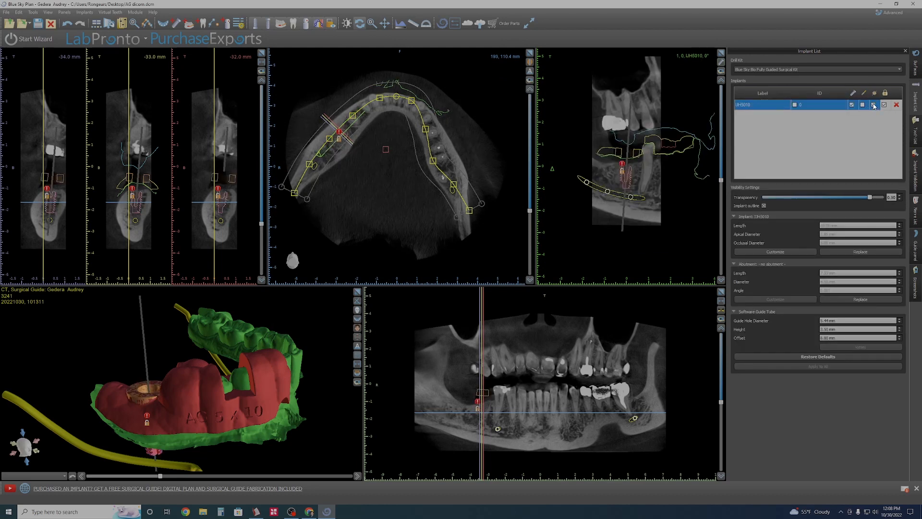
pyautogui.click(873, 105)
pyautogui.moveTo(155, 359); pyautogui.dragTo(204, 426)
pyautogui.scroll(5, 206, 424)
pyautogui.moveTo(254, 384); pyautogui.dragTo(144, 384)
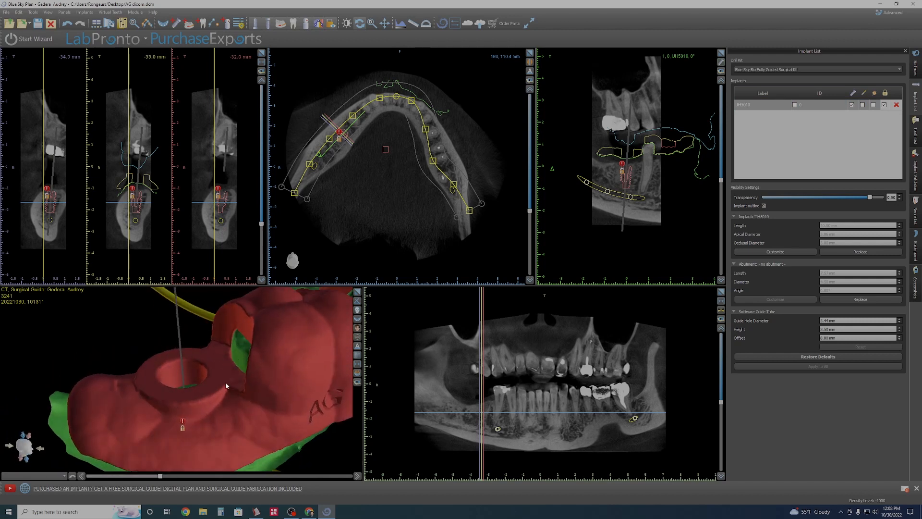
pyautogui.click(873, 105)
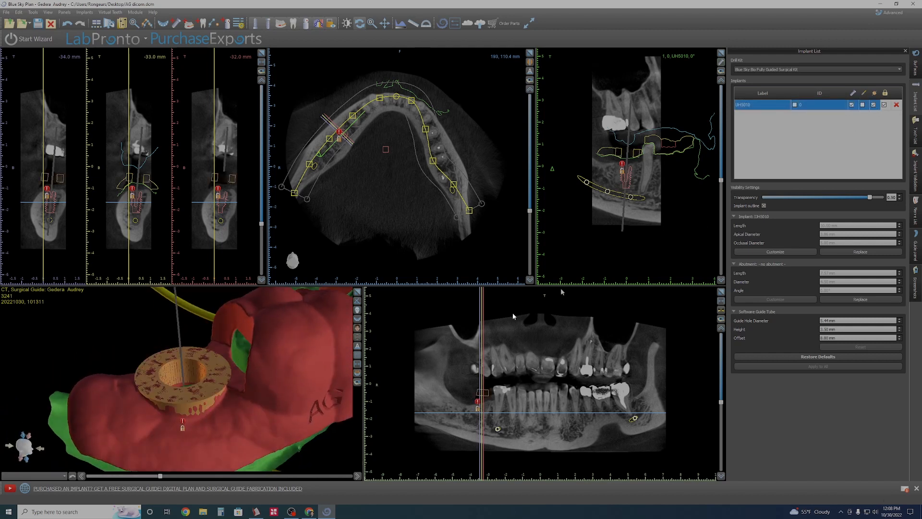
pyautogui.moveTo(211, 418); pyautogui.dragTo(259, 430)
pyautogui.click(873, 105)
pyautogui.moveTo(227, 373); pyautogui.dragTo(210, 361)
# Export the guide with windows as STL, leaving out the lower jaw surface and the implant
pyautogui.click(6, 12)
pyautogui.click(24, 143)
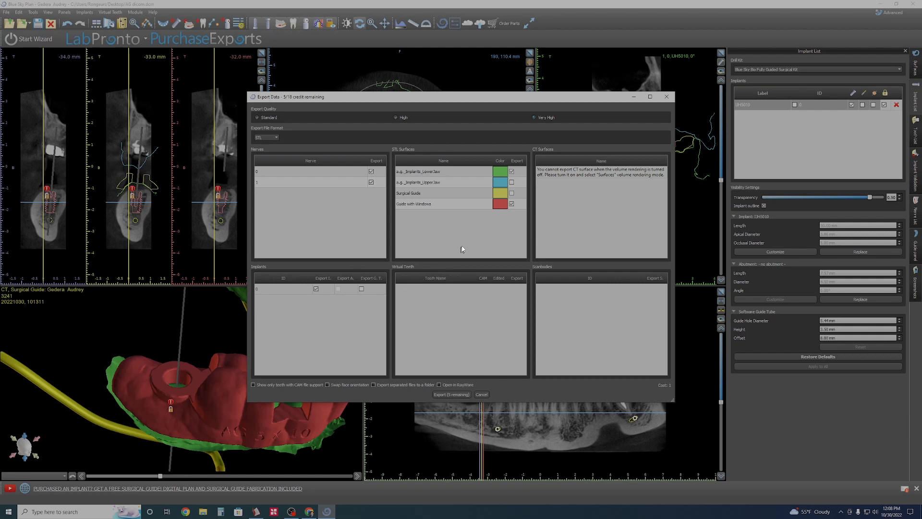
pyautogui.click(316, 289)
pyautogui.click(446, 394)
pyautogui.click(446, 395)
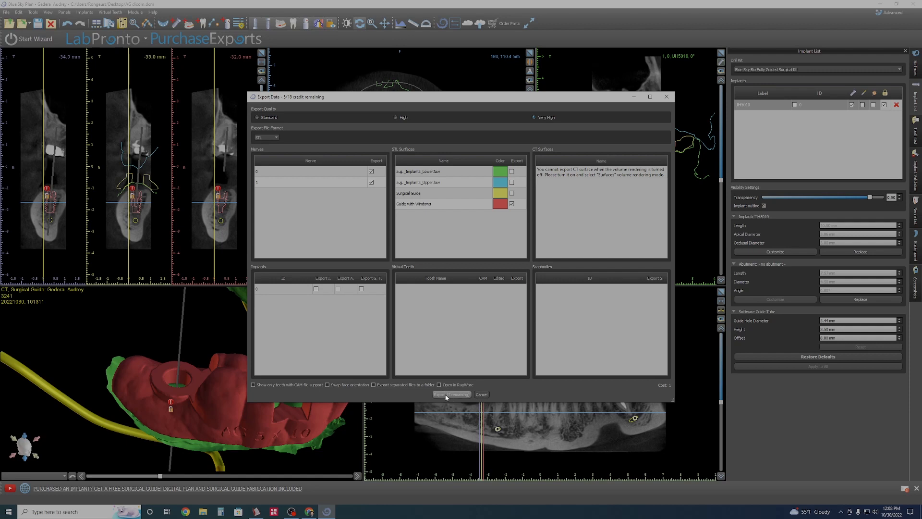